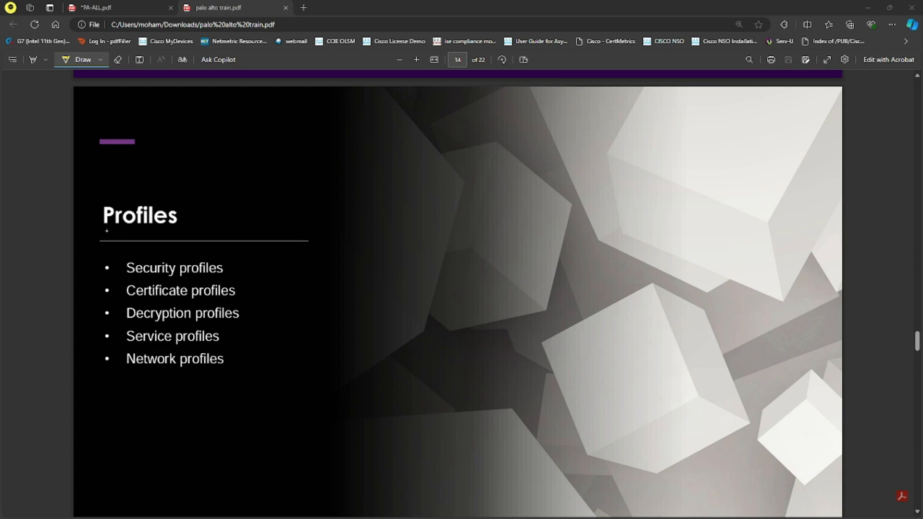
- Underline the Profiles heading in yellow and mark the listed profile types with ticks and a bracket joining certificate and decryption profiles
drag(99, 235, 197, 234)
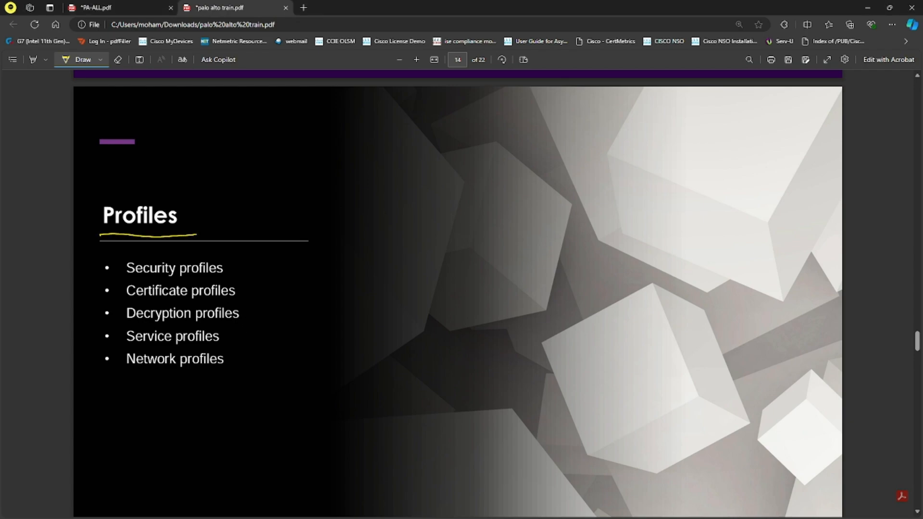
mouse_move(244, 264)
mouse_down()
mouse_move(265, 262)
mouse_move(249, 314)
mouse_up()
mouse_move(241, 338)
mouse_down()
mouse_move(257, 334)
mouse_move(258, 351)
mouse_up()
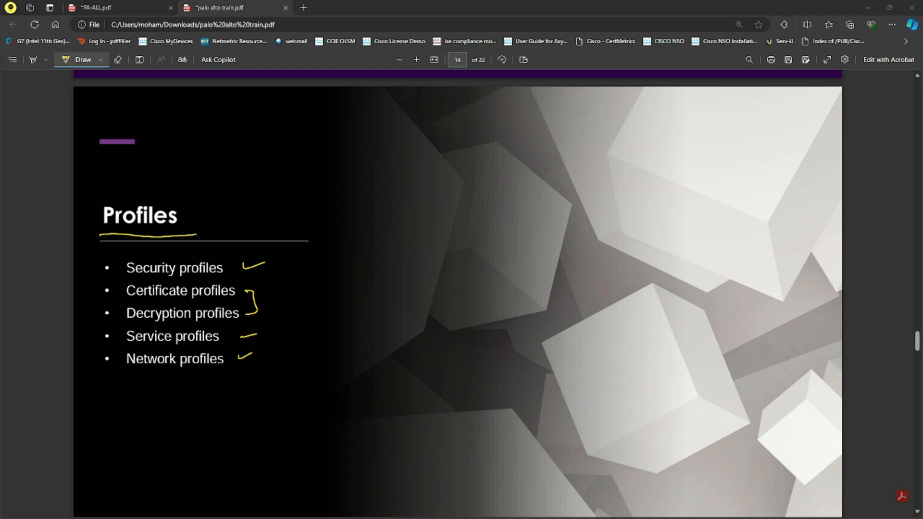
- Switch to the PA-VM firewall's web interface, open the decryption profiles and review the predefined default profile
key(alt+Tab)
click(372, 62)
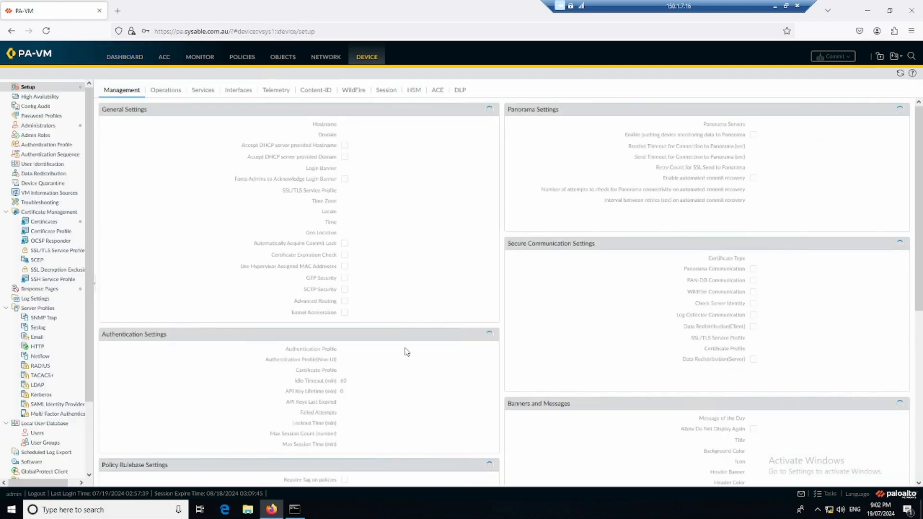
scroll(71, 377, down, 3)
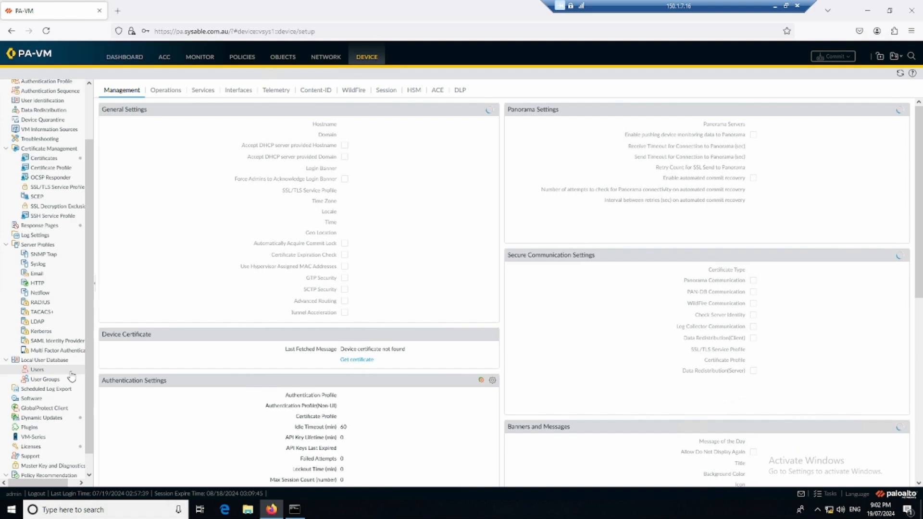
scroll(72, 378, up, 3)
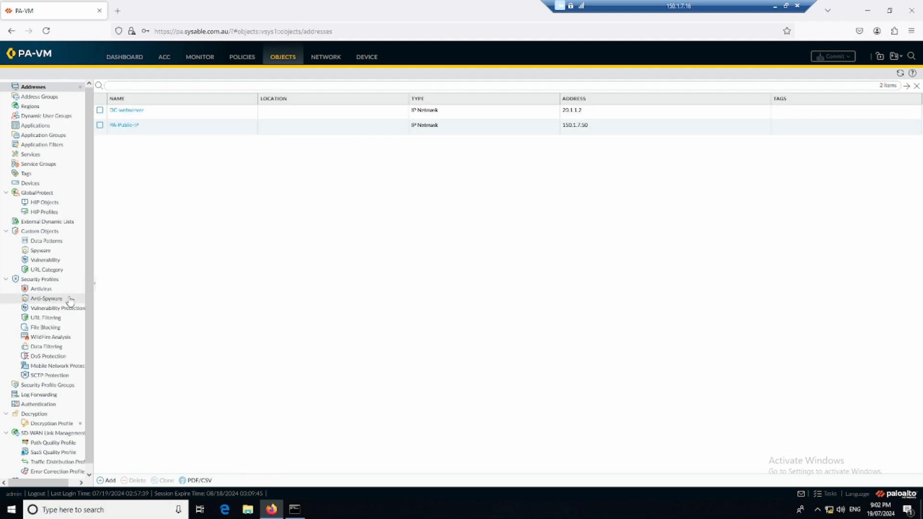
scroll(72, 313, down, 1)
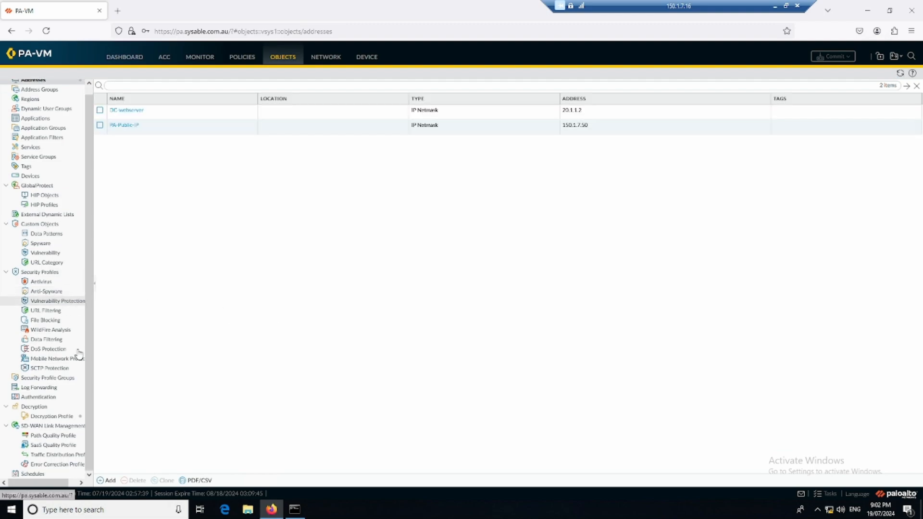
click(39, 414)
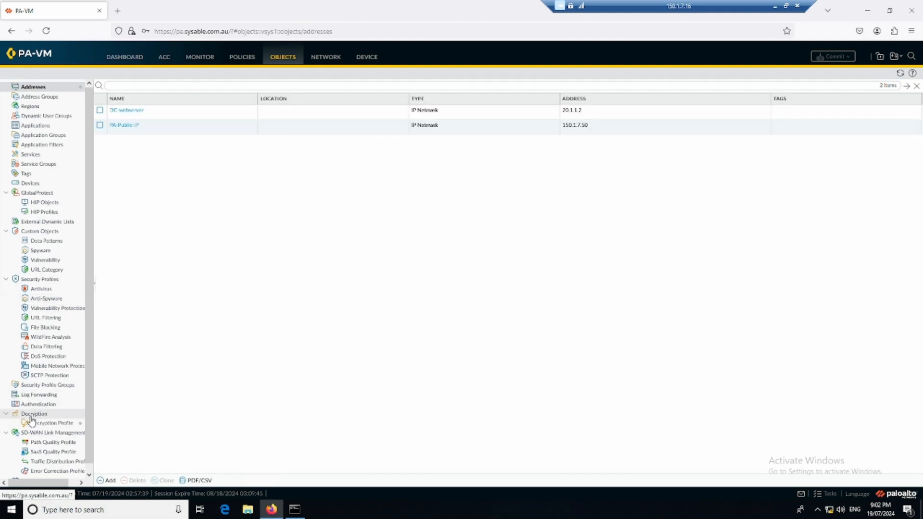
click(54, 424)
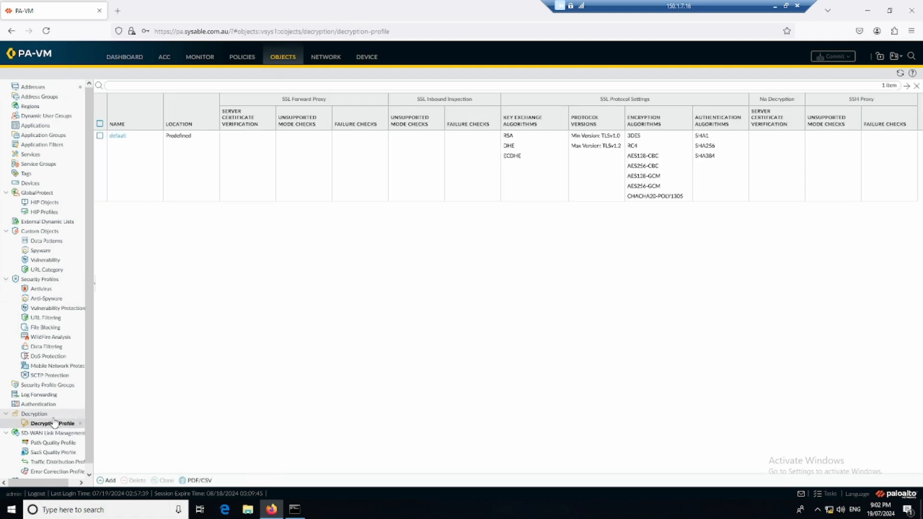
click(117, 136)
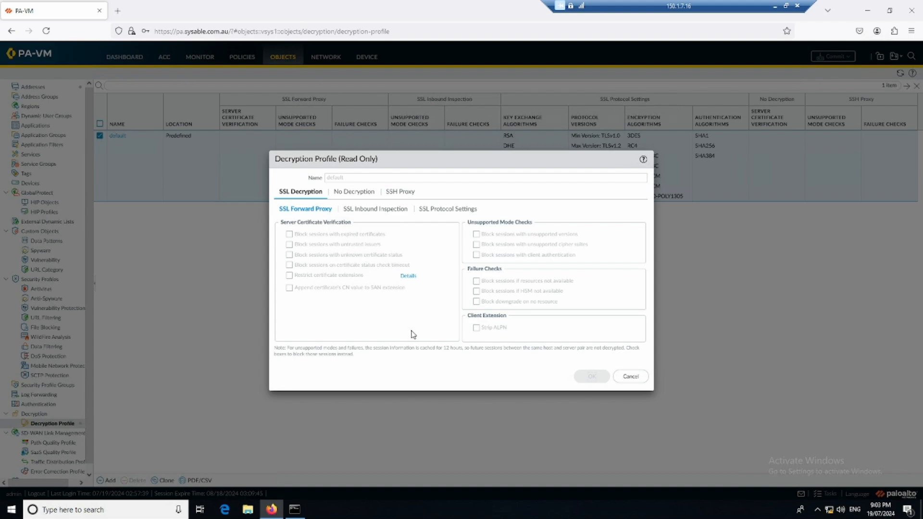
click(632, 377)
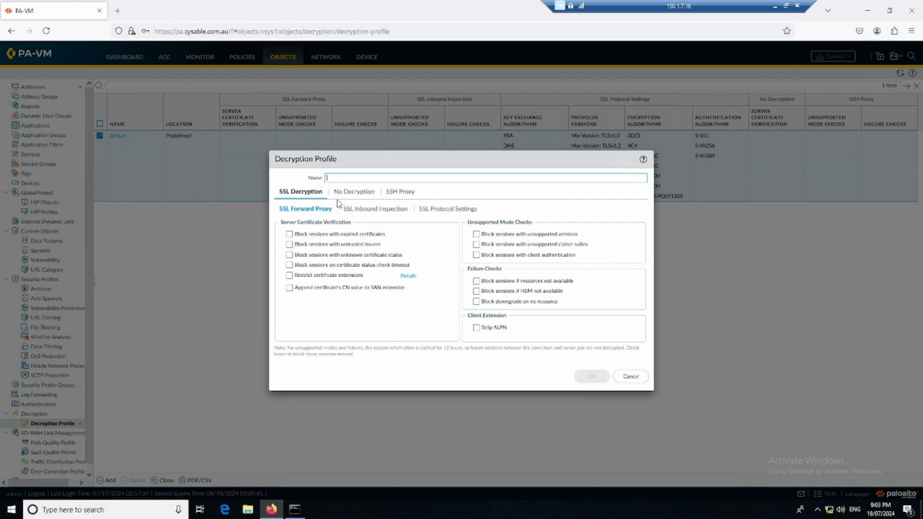
- Name the new decryption profile PA-DECRYPT and block forward-proxy sessions with expired certificates, untrusted issuers, unknown certificate status and status check timeout
text(PA-DECRYPT)
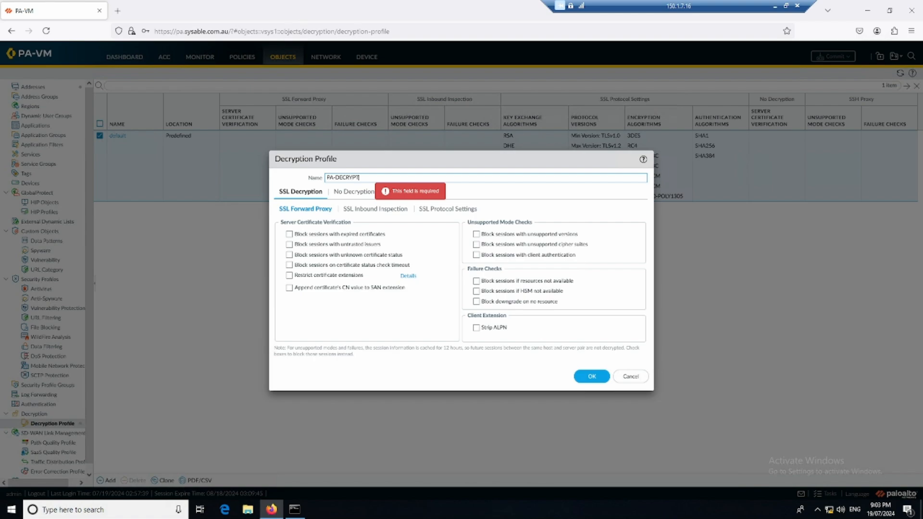
click(289, 234)
click(290, 245)
click(290, 255)
click(288, 266)
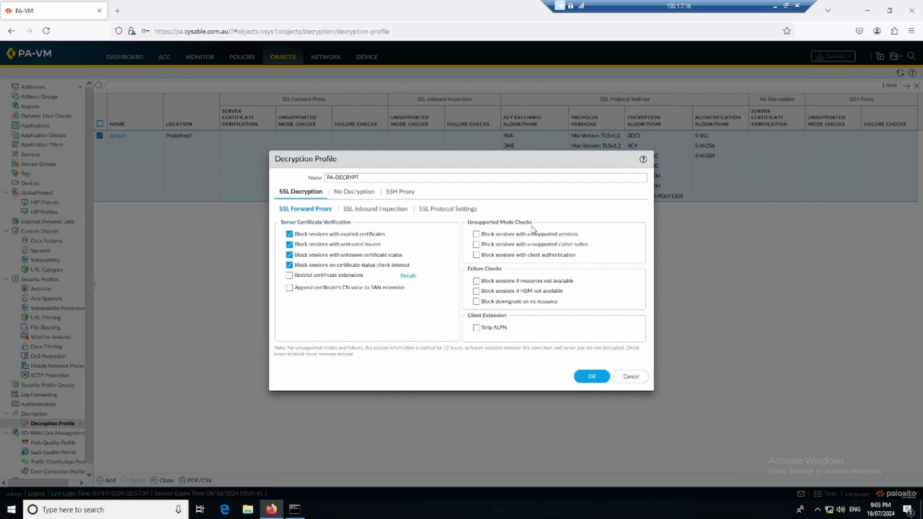
- Block SSL forward-proxy sessions with unsupported versions, unsupported cipher suites, client authentication, or when resources are not available
click(476, 236)
click(477, 245)
click(477, 256)
click(475, 281)
click(476, 303)
click(476, 303)
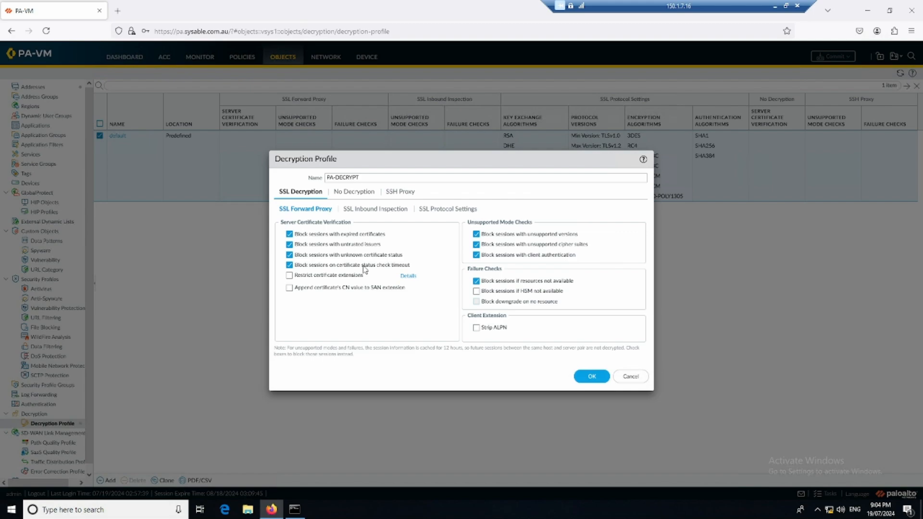
- Review the profile's SSL Inbound Inspection, SSL Protocol Settings and No Decryption options
click(369, 213)
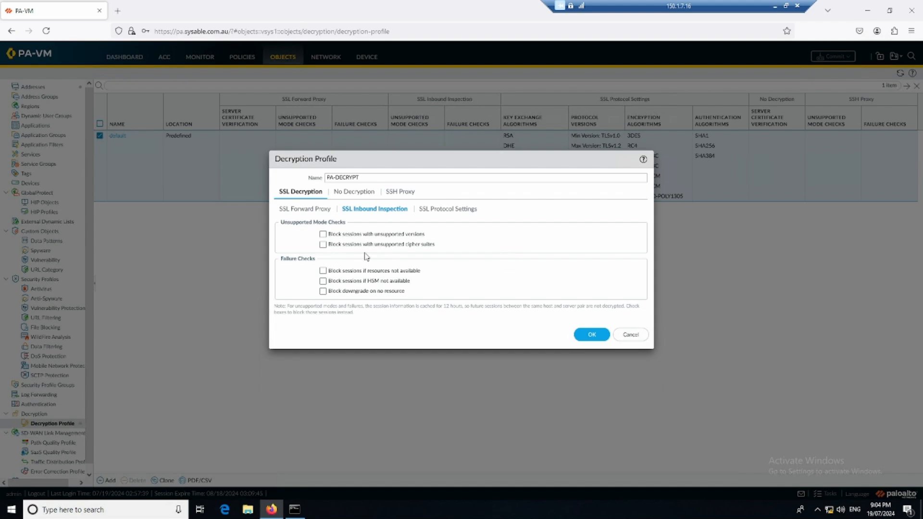
click(460, 211)
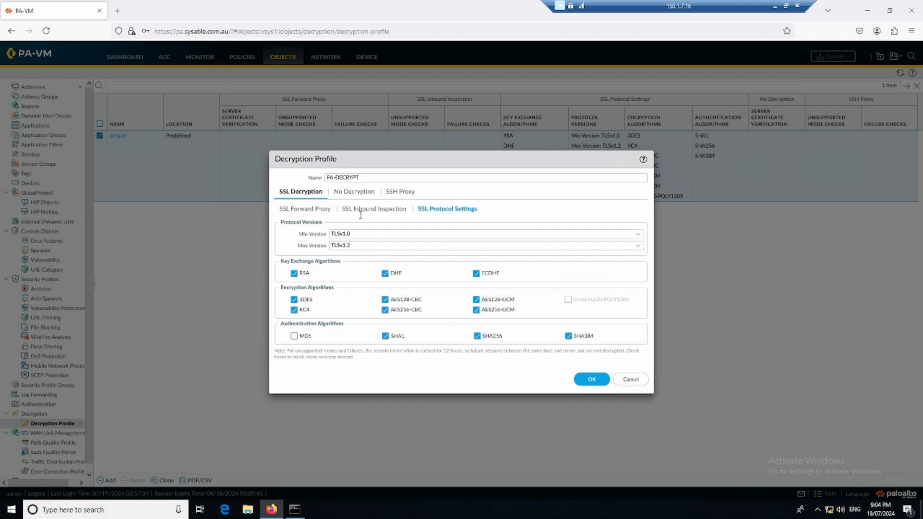
click(362, 193)
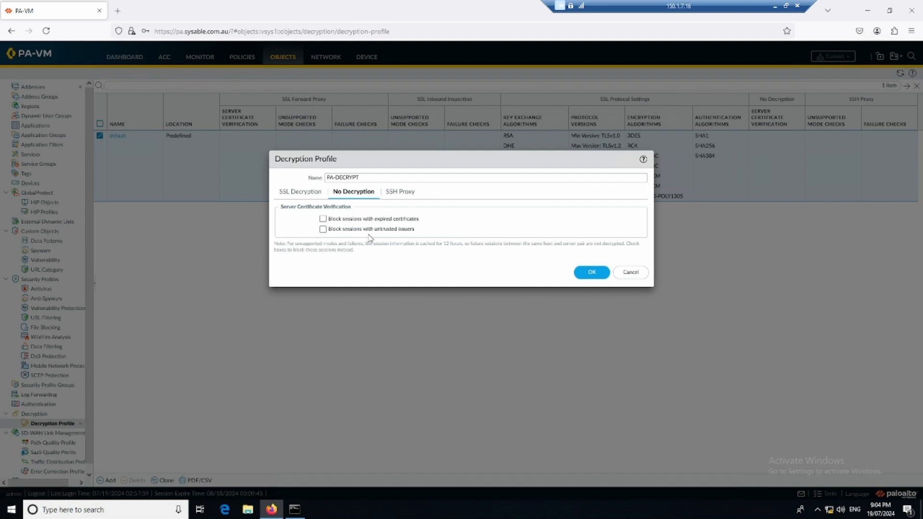
- Open the Wikipedia home page in a separate browser tab, view it and close the tab
click(117, 11)
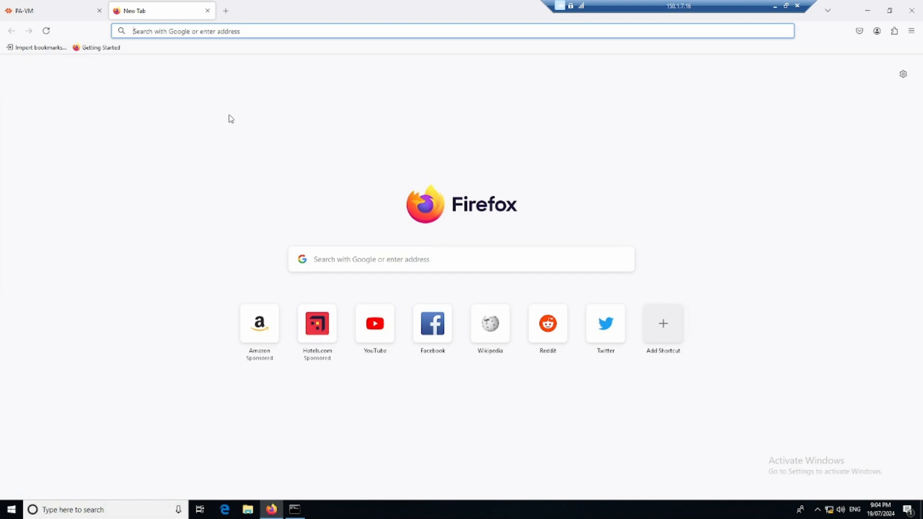
click(490, 351)
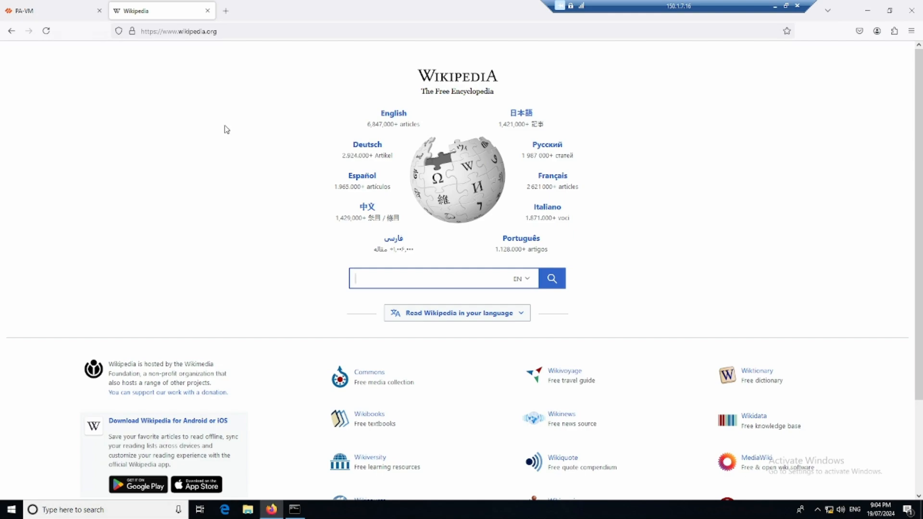
click(208, 11)
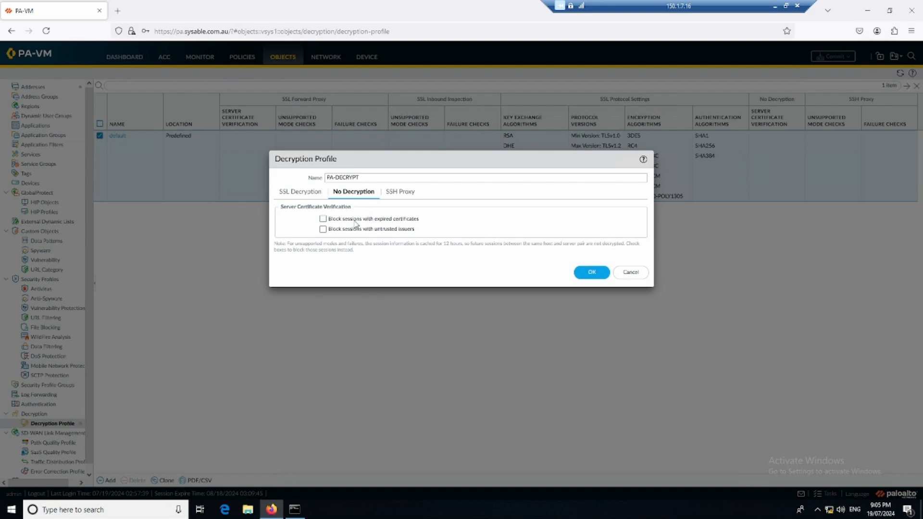
- For traffic that is not decrypted, block sessions with expired certificates and with untrusted issuers
click(323, 220)
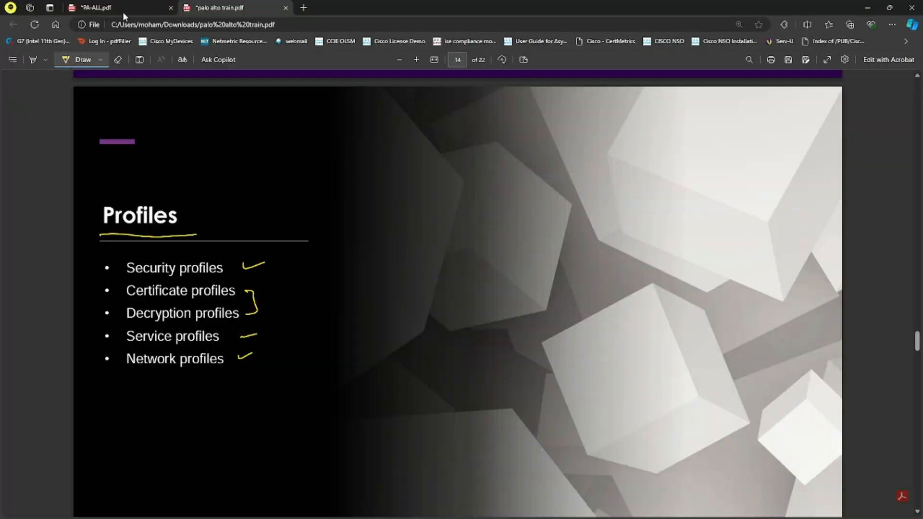
key(ctrl+Tab)
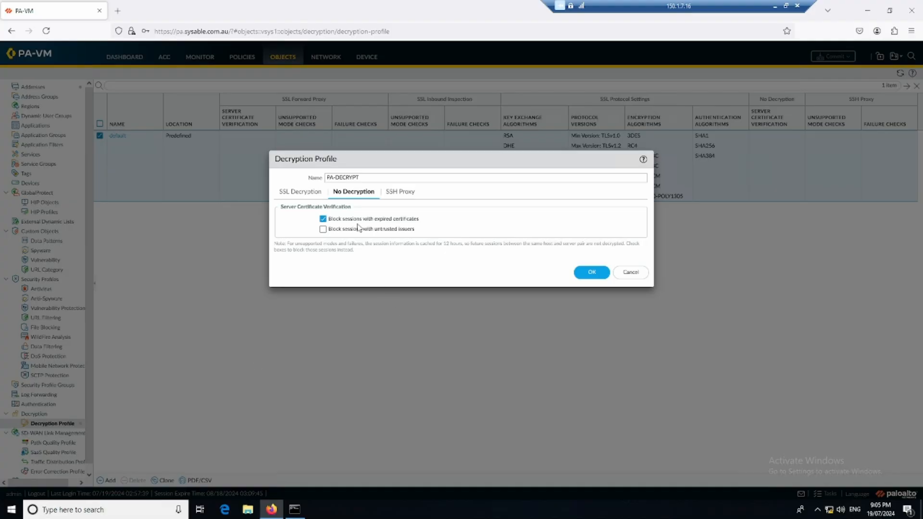
click(322, 229)
- Review the SSH Proxy and SSL protocol settings and save the PA-DECRYPT decryption profile
click(407, 194)
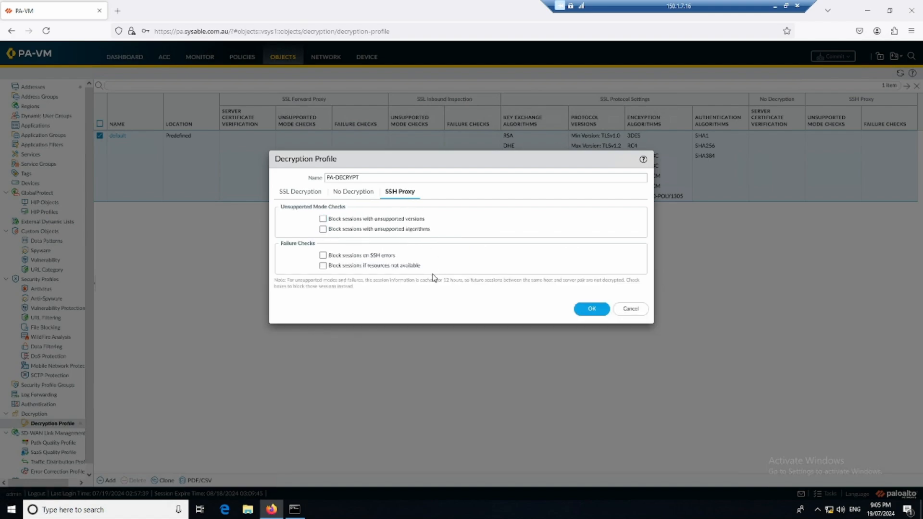
click(303, 190)
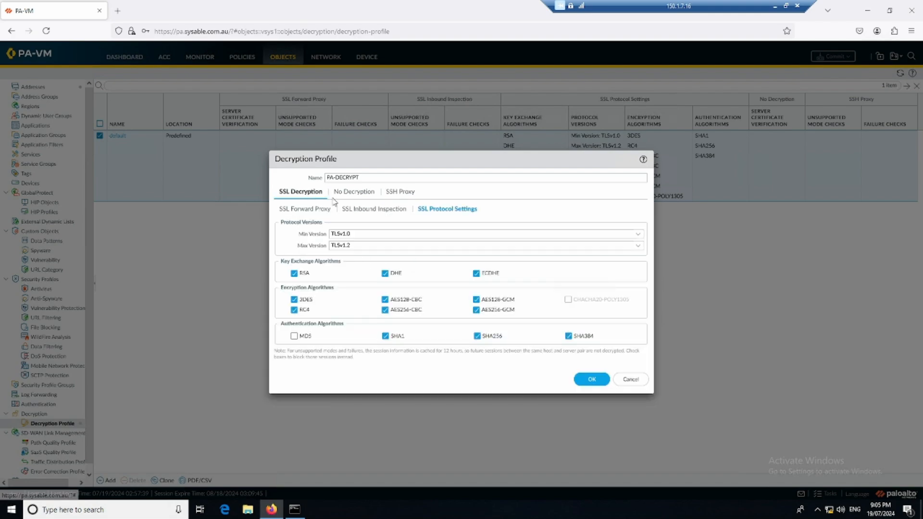
click(591, 382)
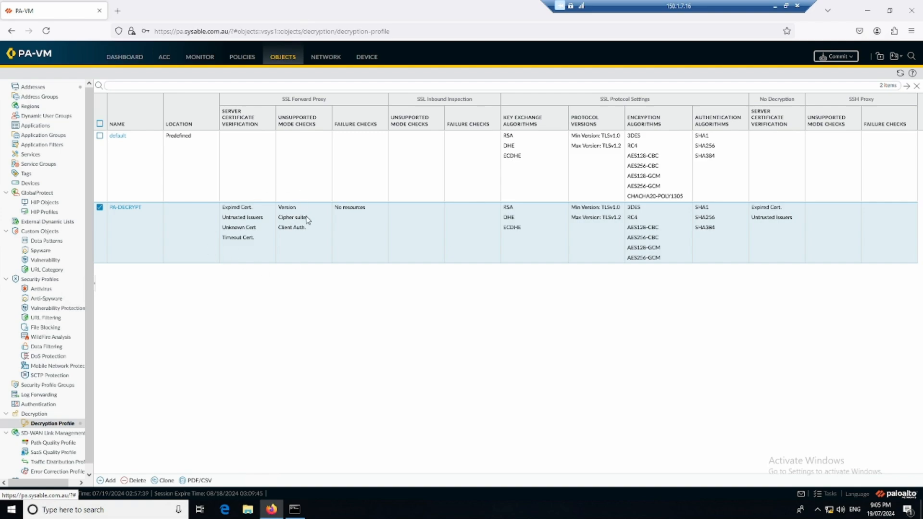
- Check the firewall's device certificates and start a new certificate profile
click(367, 61)
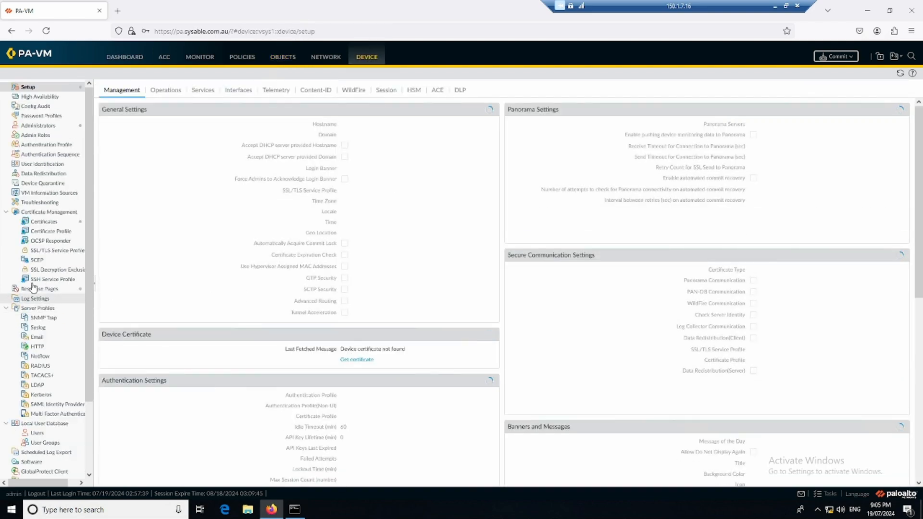
click(46, 222)
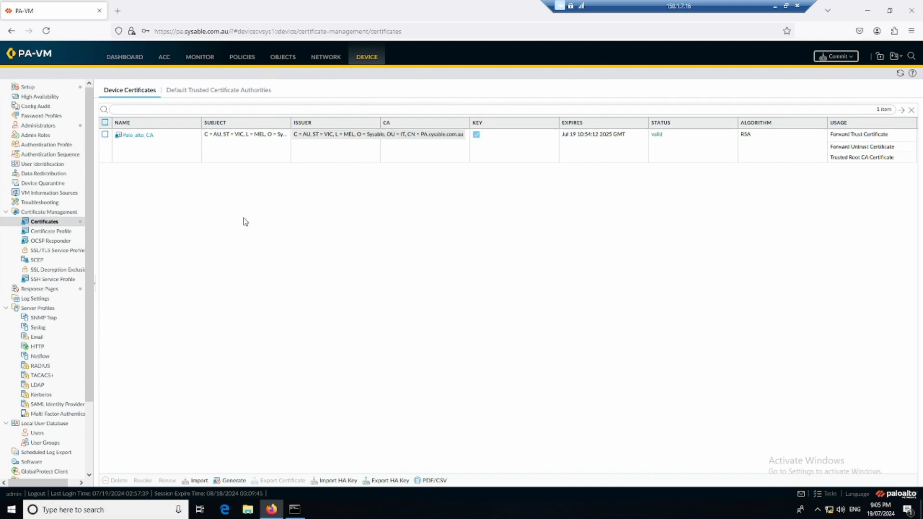
click(50, 231)
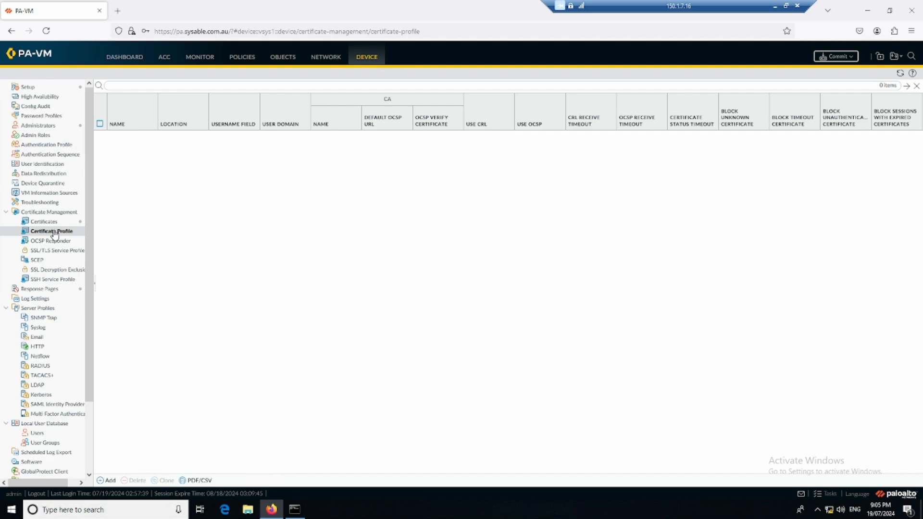
click(109, 480)
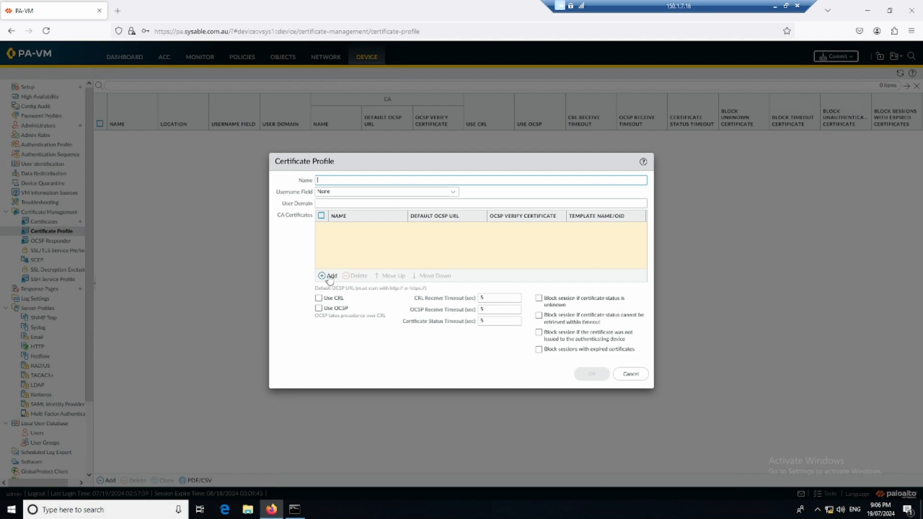
click(453, 192)
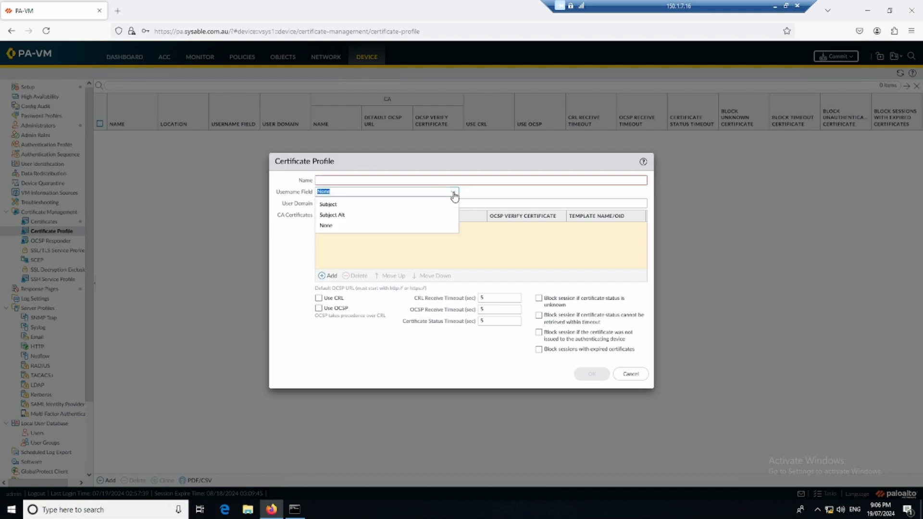
click(374, 204)
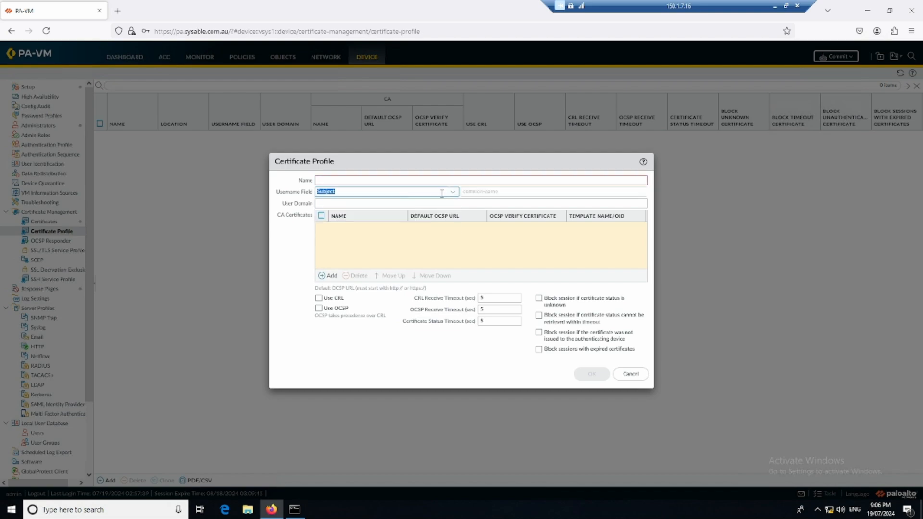
click(453, 193)
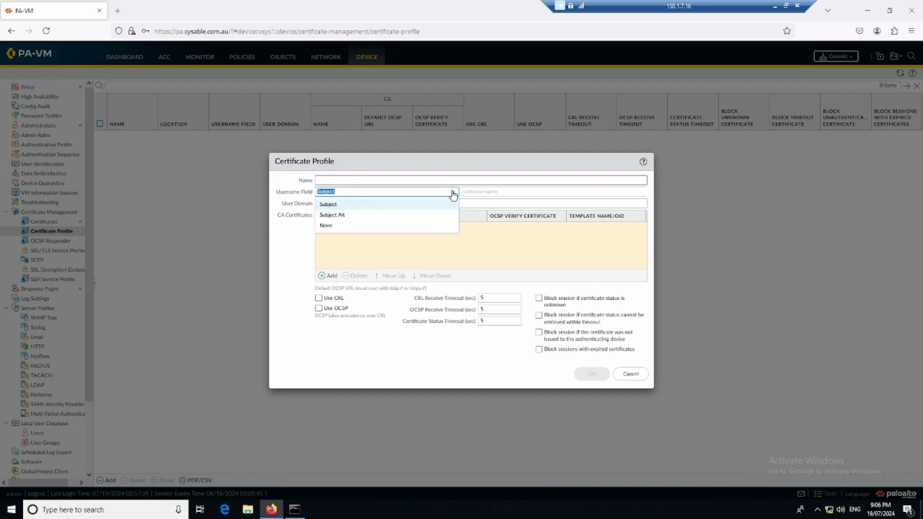
click(344, 226)
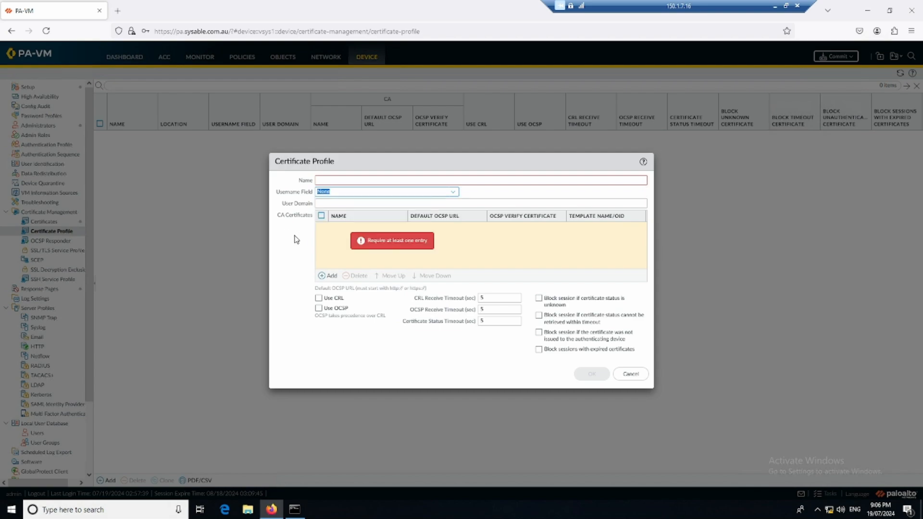
click(341, 203)
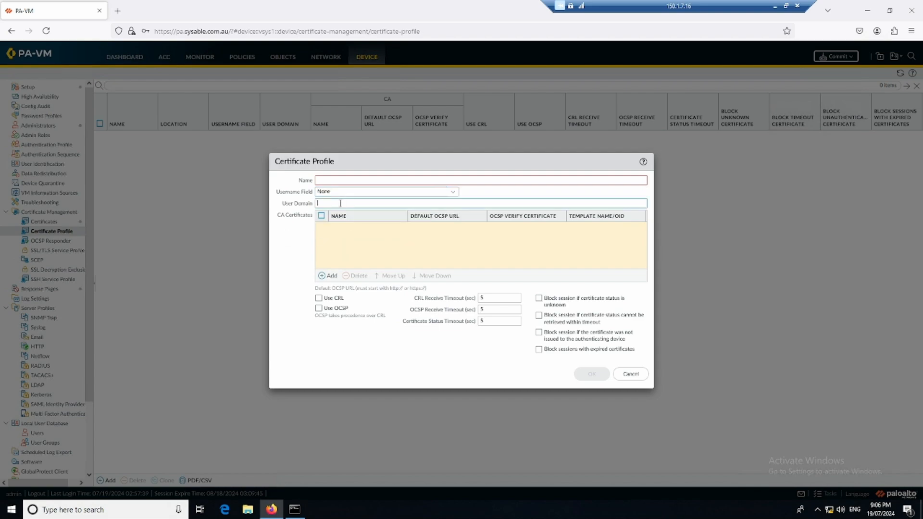
- Enable both CRL and OCSP use in the new certificate profile
click(319, 299)
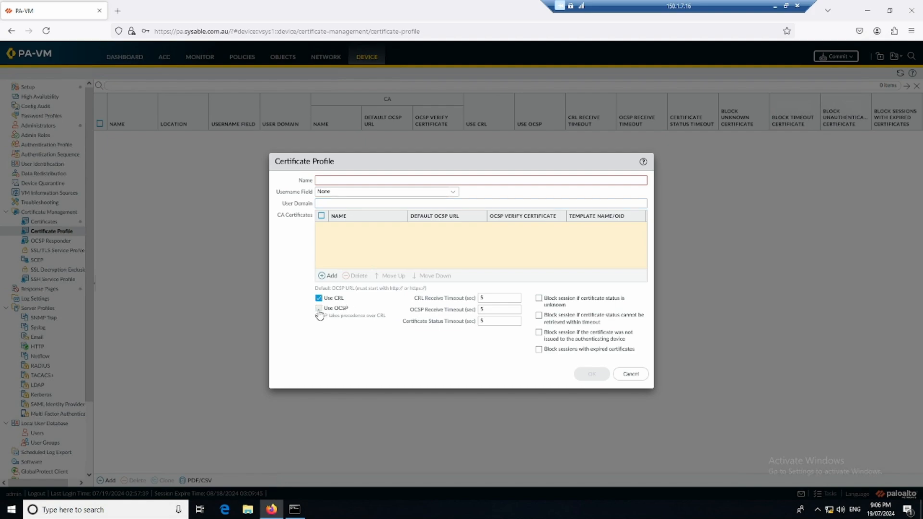
click(318, 309)
drag(416, 298, 476, 299)
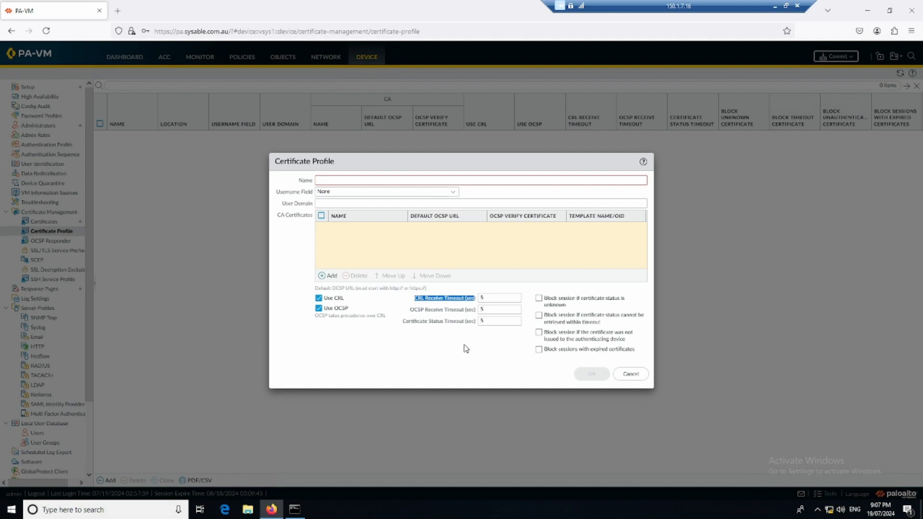
- Discard the new certificate profile without saving and bring up the palo alto train.pdf slides
click(388, 353)
click(629, 377)
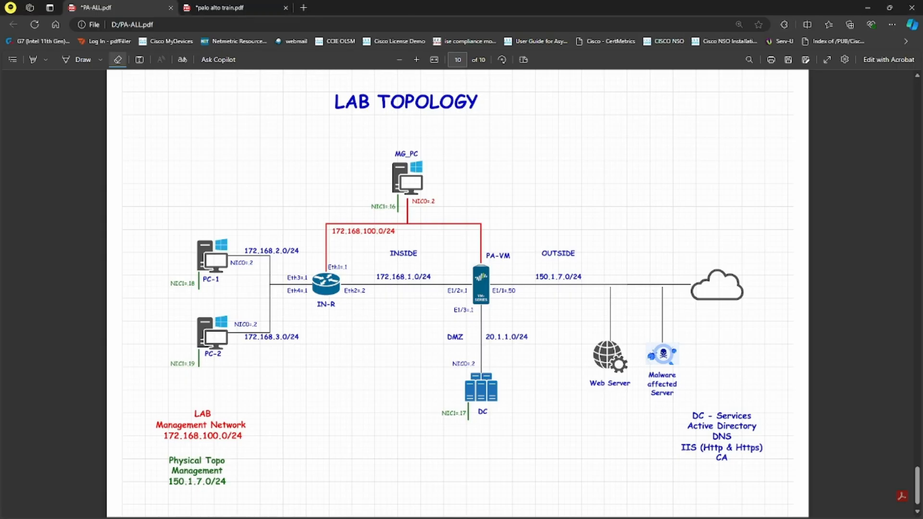
click(220, 7)
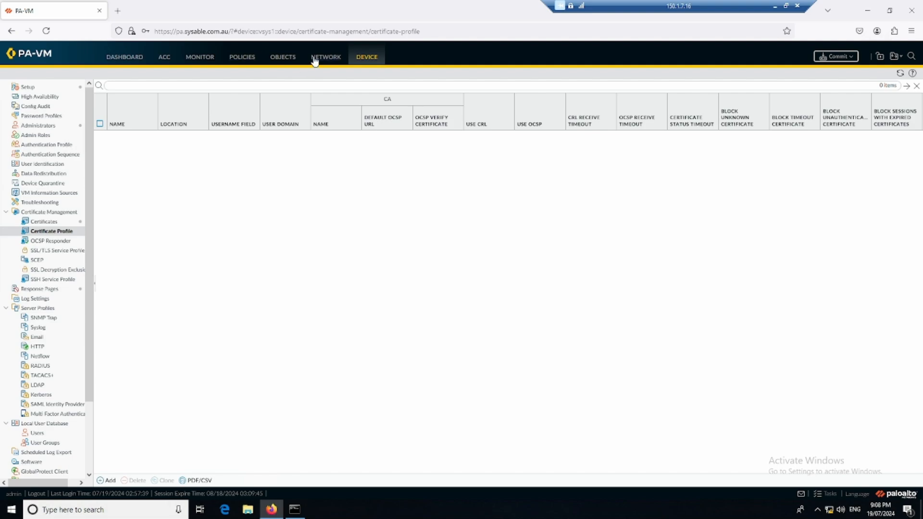
- Return to the firewall's decryption policies and start a new rule named PA-DECRYPT
click(240, 58)
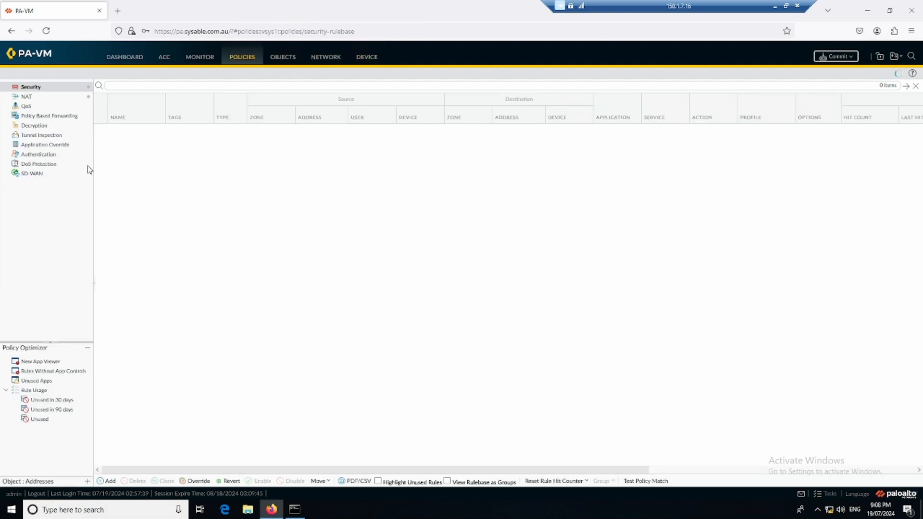
click(41, 126)
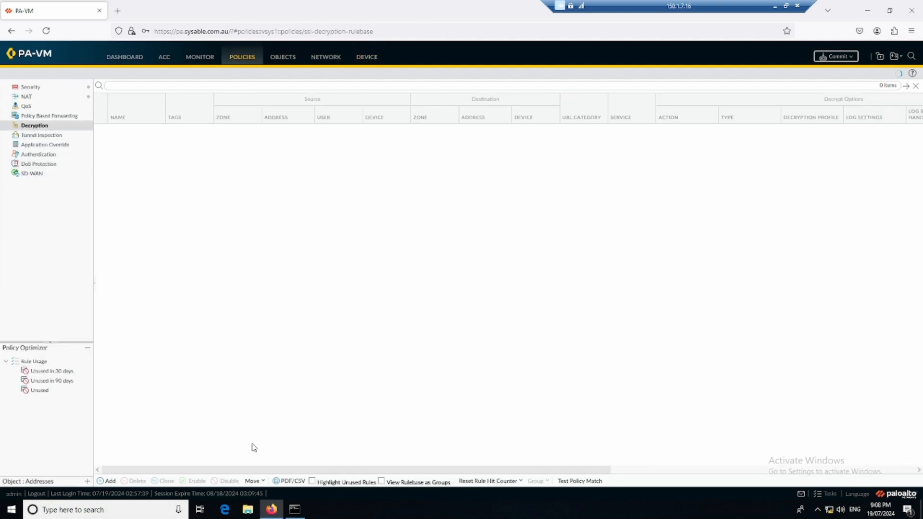
click(107, 481)
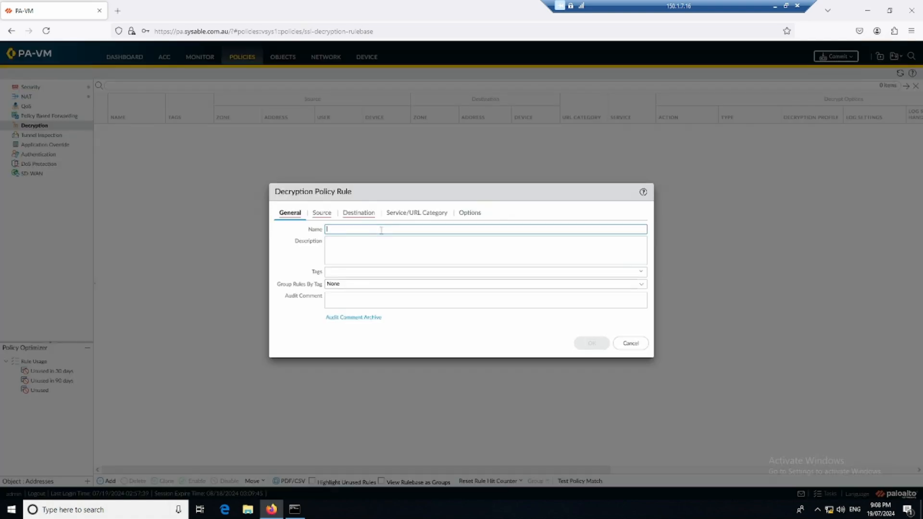
text(PA-DECRYPT)
- Set the decryption rule's source zone to INSIDE and its destination zone to OUTSIDE
click(322, 213)
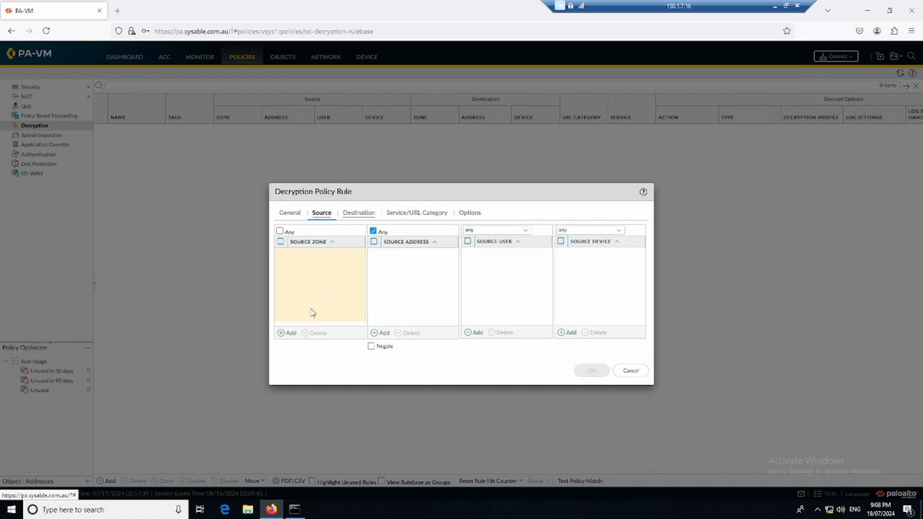
click(286, 333)
click(309, 284)
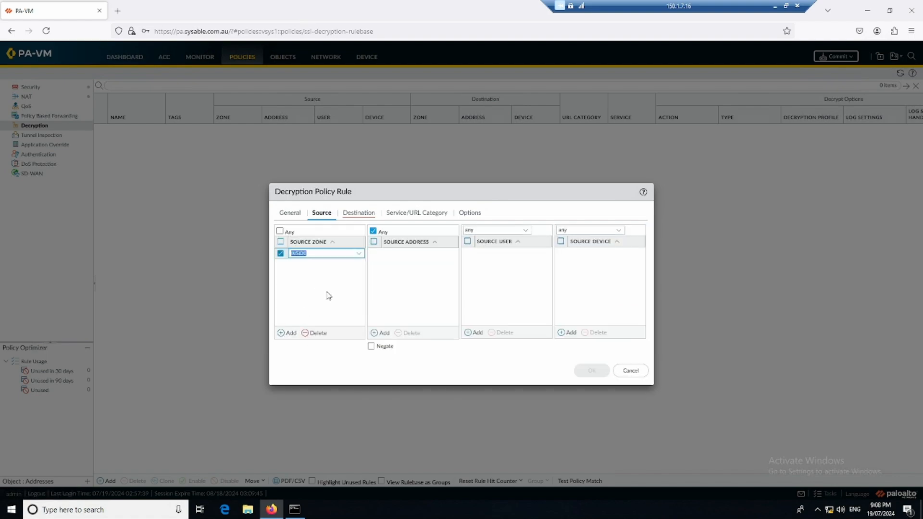
click(359, 212)
click(288, 333)
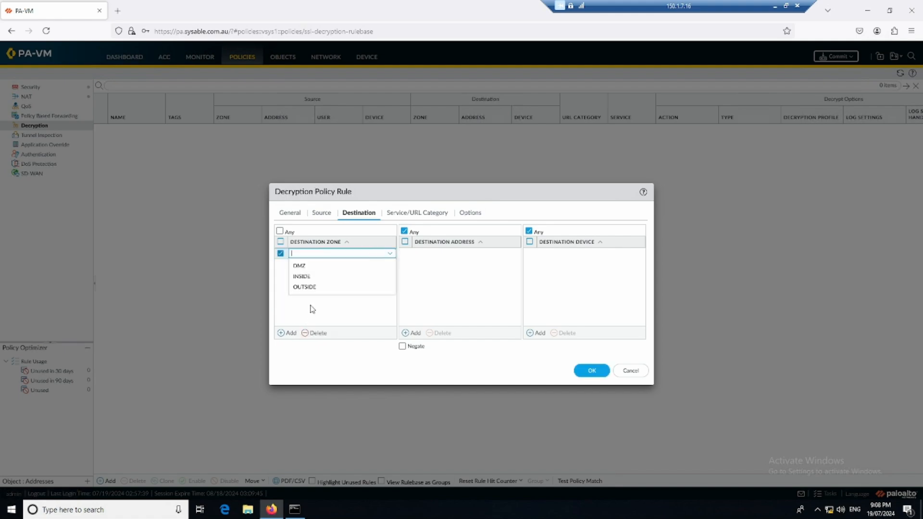
click(312, 287)
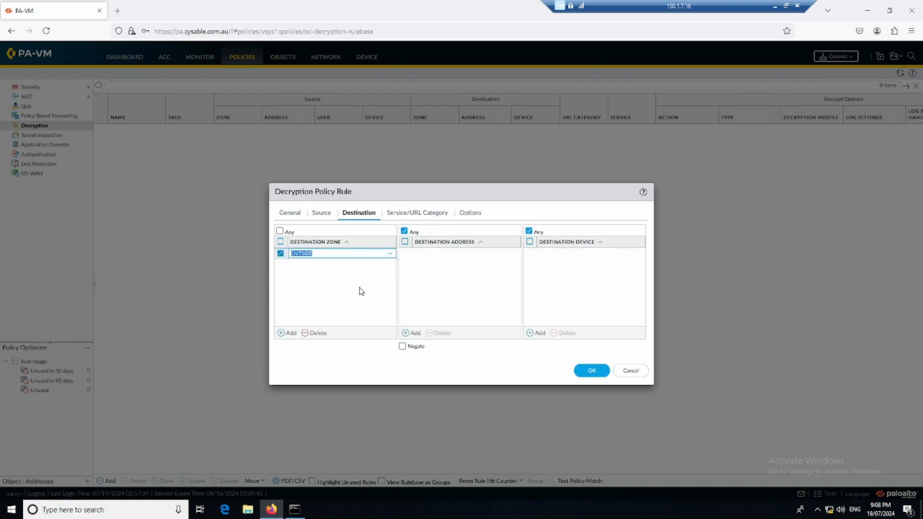
- Check the rule's service and URL category settings, and assign the PA-DECRYPT decryption profile in its options
click(427, 213)
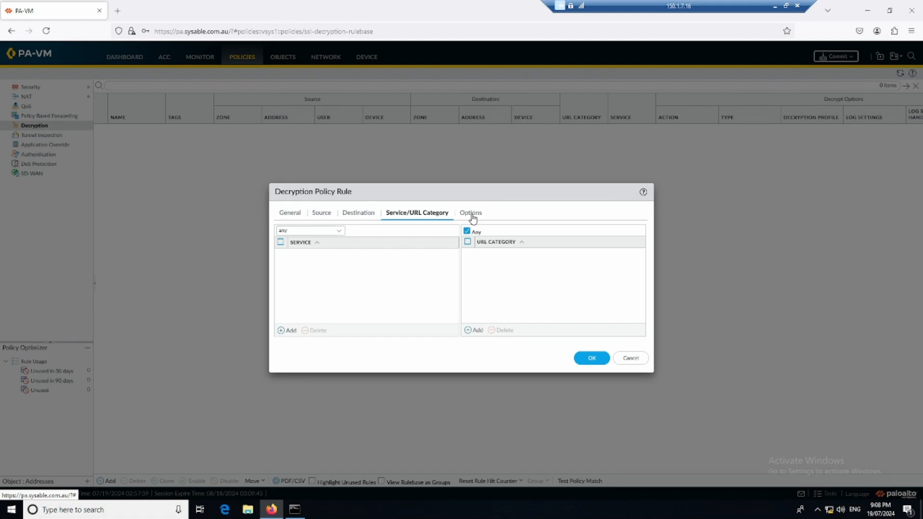
click(471, 214)
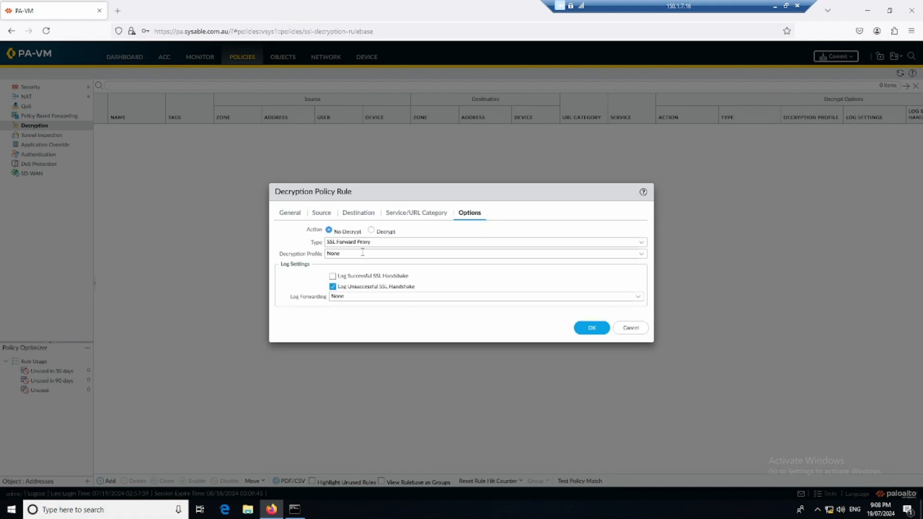
click(641, 255)
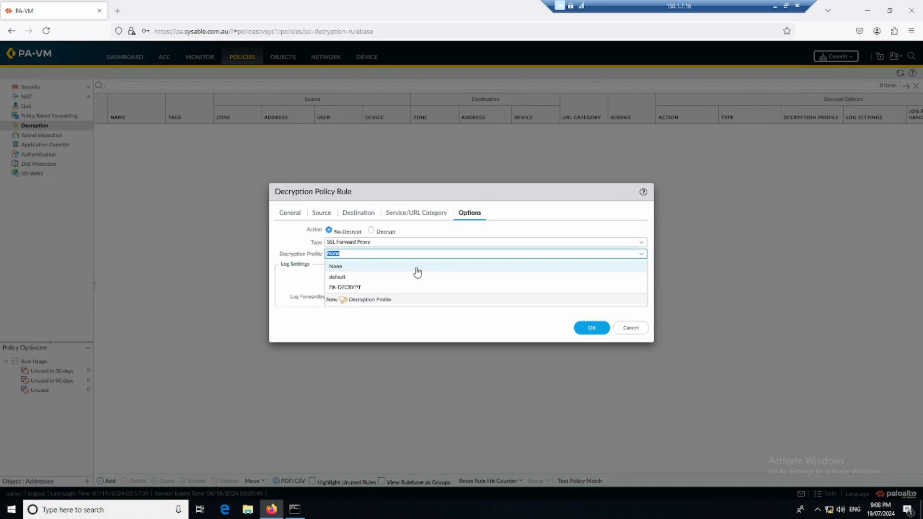
click(365, 288)
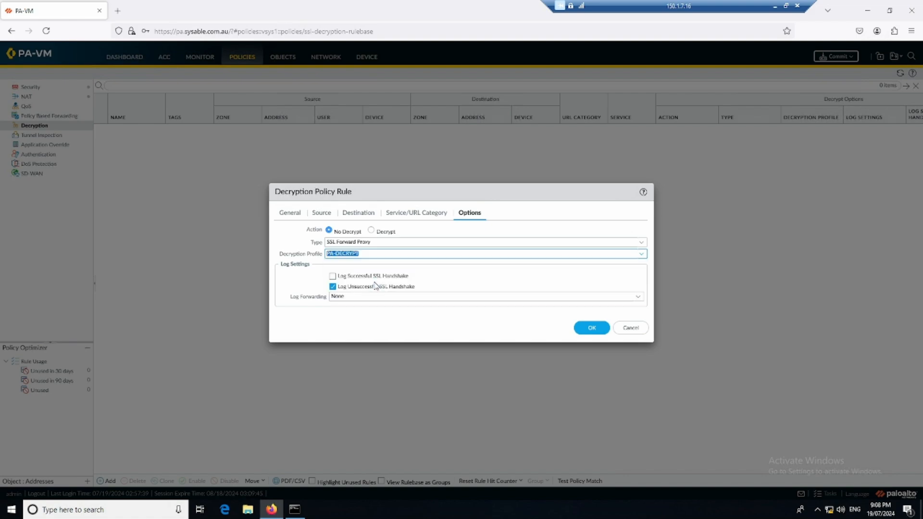
click(380, 268)
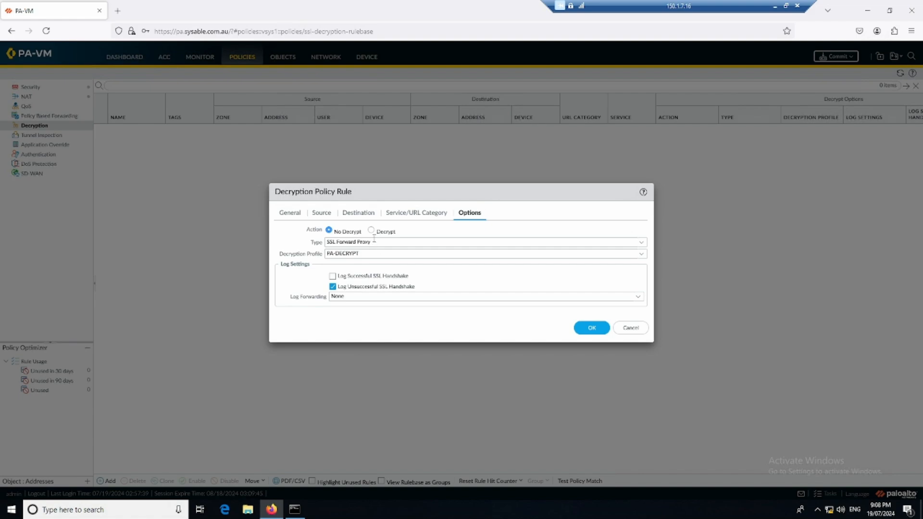
- Set the decryption rule's action to Decrypt and save the rule
click(371, 230)
click(329, 229)
click(371, 231)
click(590, 329)
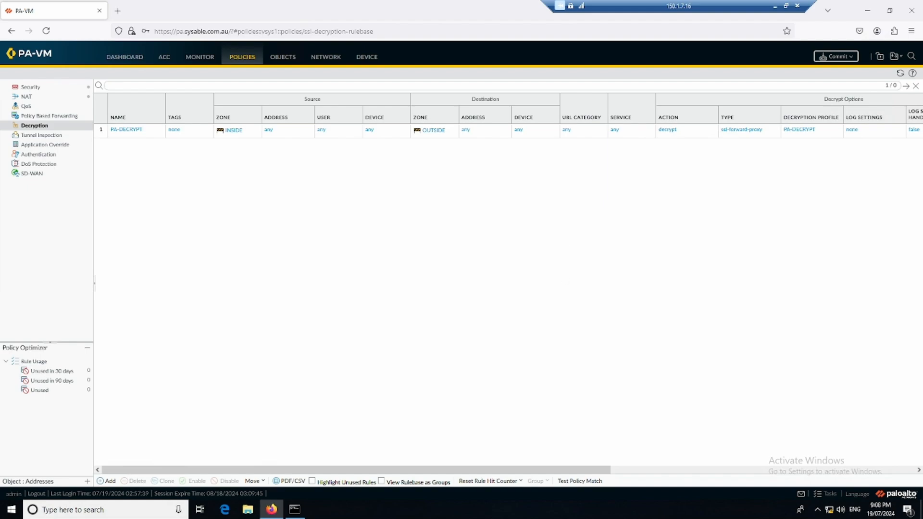
- Switch to the PDF documents and show the lab topology diagram in PA-ALL.pdf
key(alt+Tab)
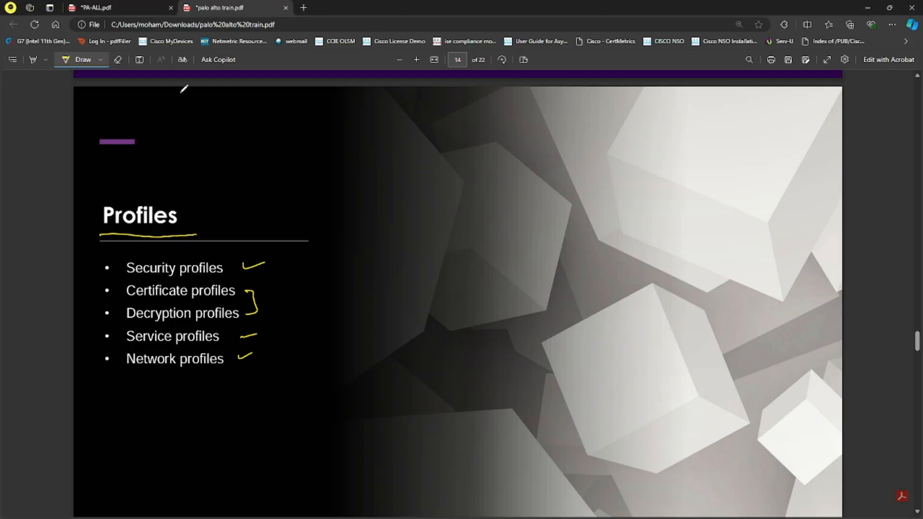
click(140, 7)
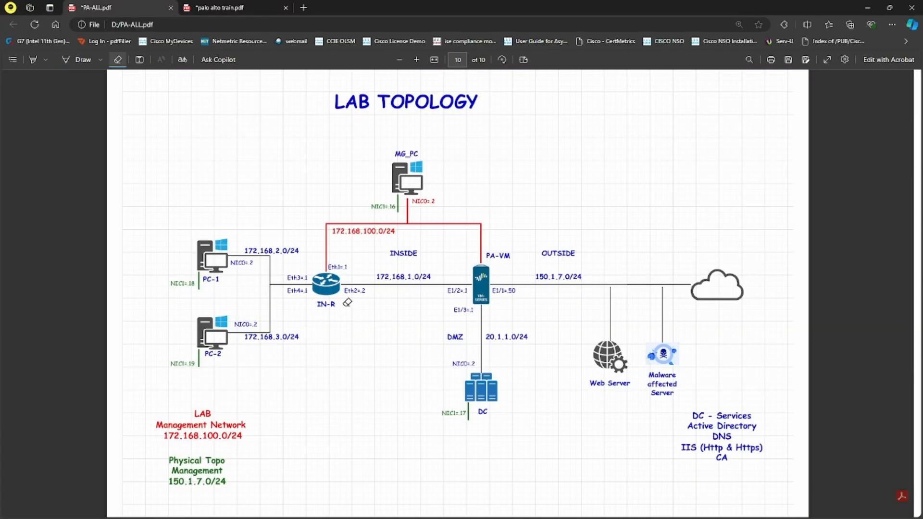